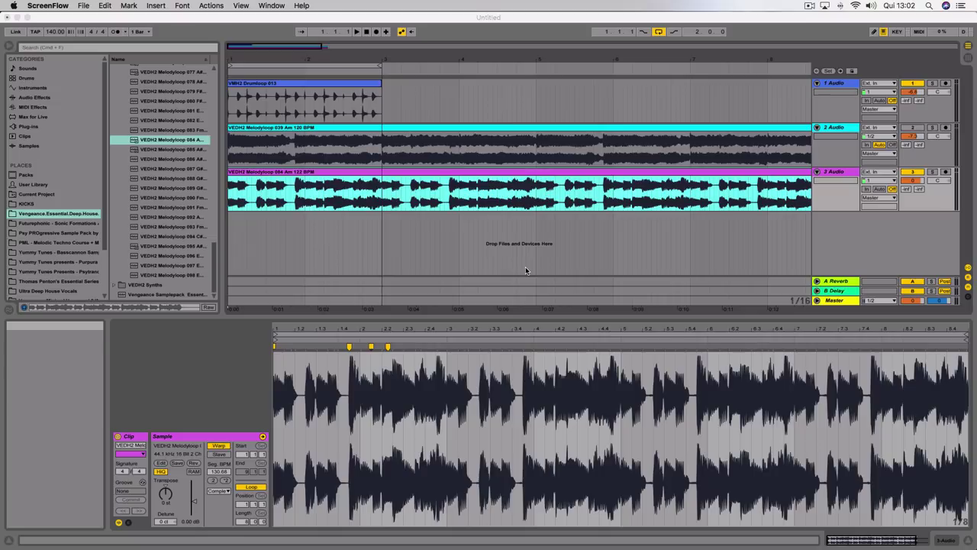
Split the VEDH2 Melodyloop 084 clip on the third track at 3.1.1
left_click(389, 173)
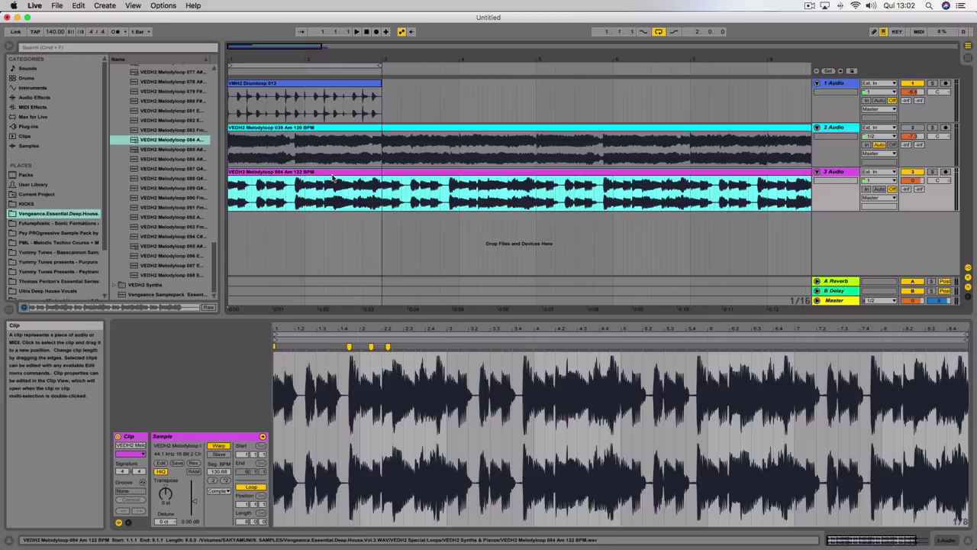
left_click(380, 207)
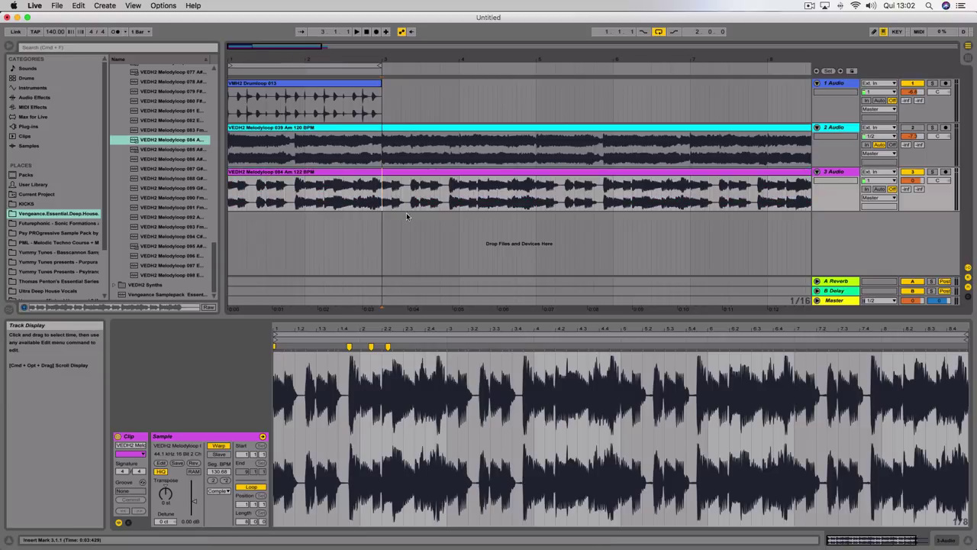
key("plus")
key("plus")
key("plus")
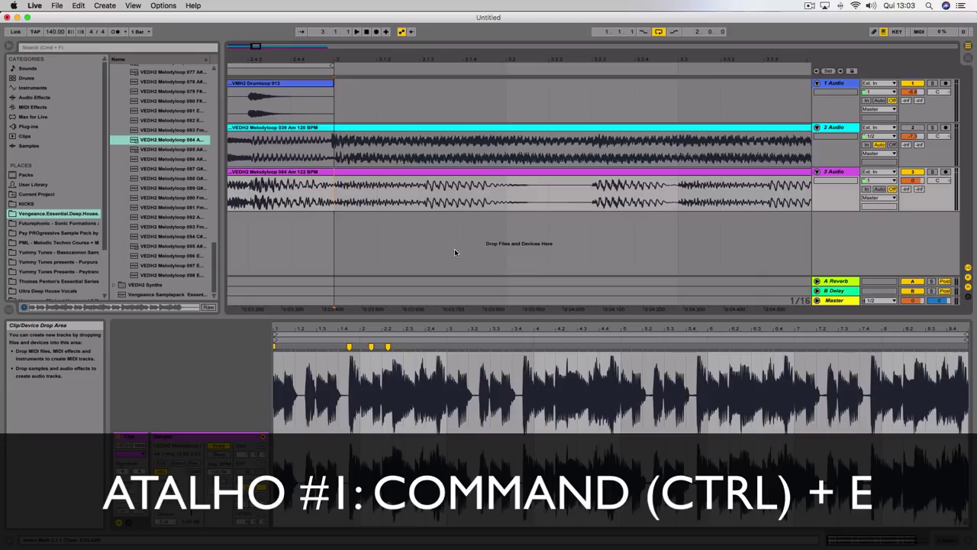
key("super+e")
Duplicate the two-bar melody loop section from 1.1.1 to 3.1.1 on the third track
left_click(381, 171)
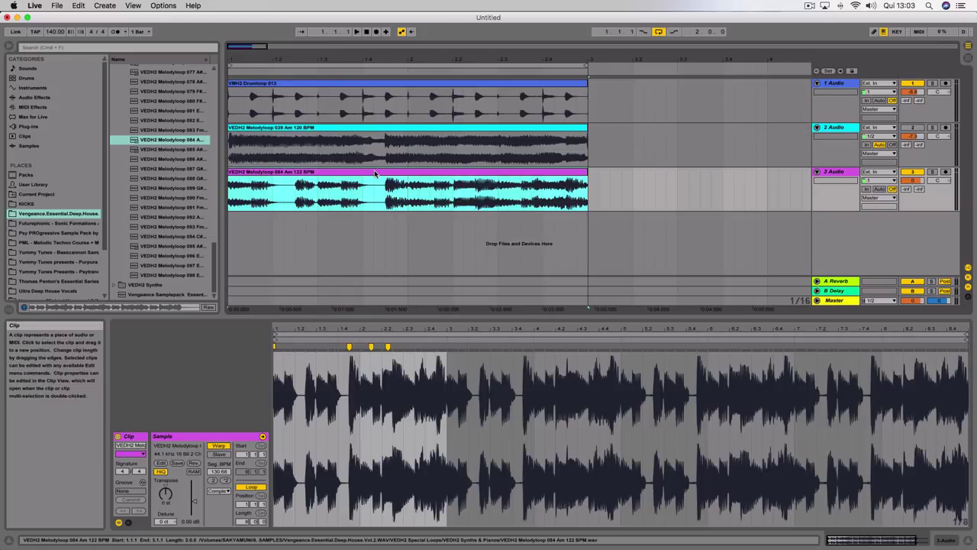
left_click(368, 225)
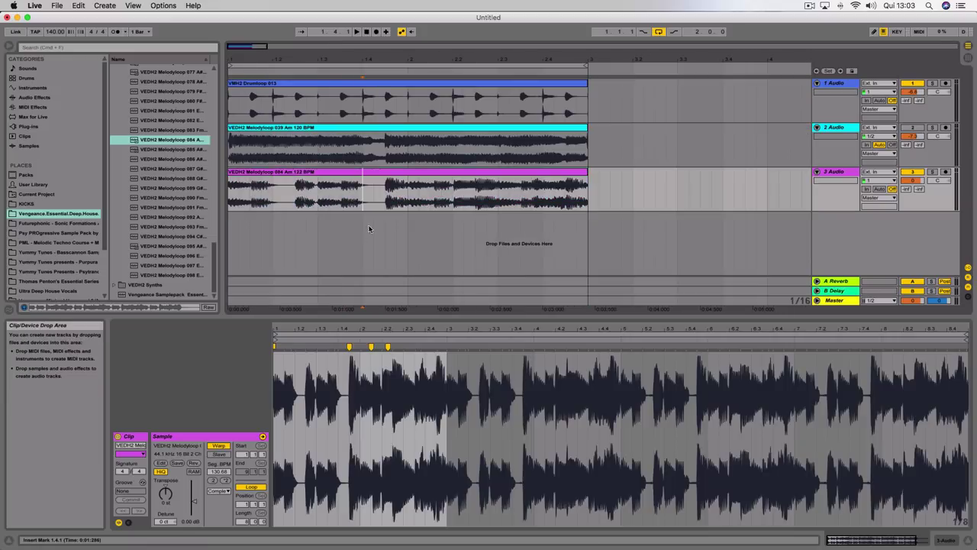
left_click_drag(588, 187, 226, 182)
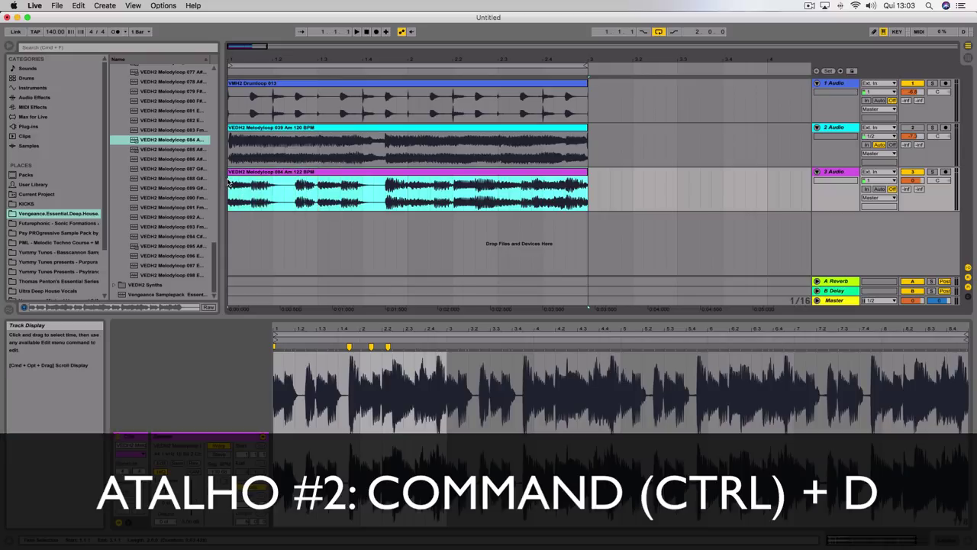
key("super+d")
scroll(478, 178, "left", 5)
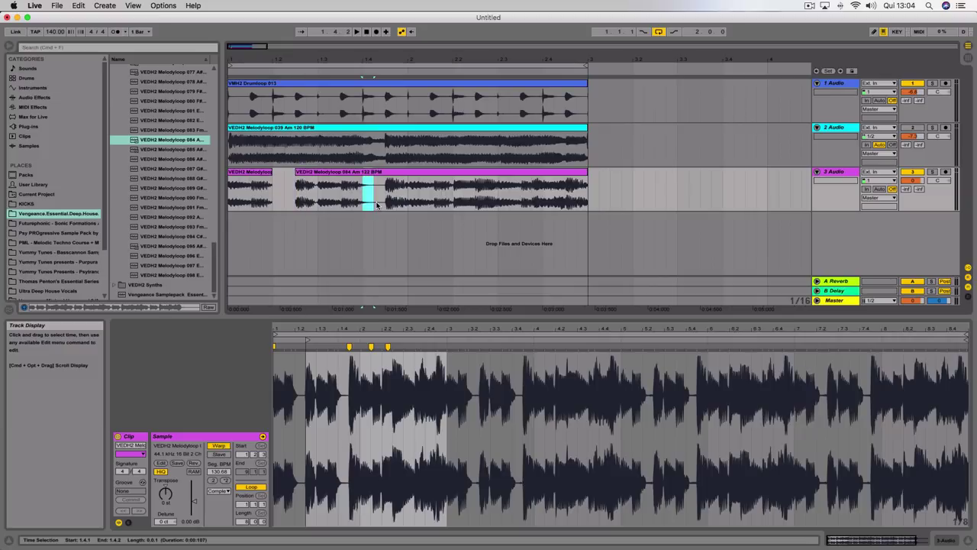
Chop up the melody loop on the third track by deleting short sections, including 1.4.1 to 1.4.3 and 2.3.3 to 2.4.1
left_click_drag(376, 206, 383, 204)
key("Delete")
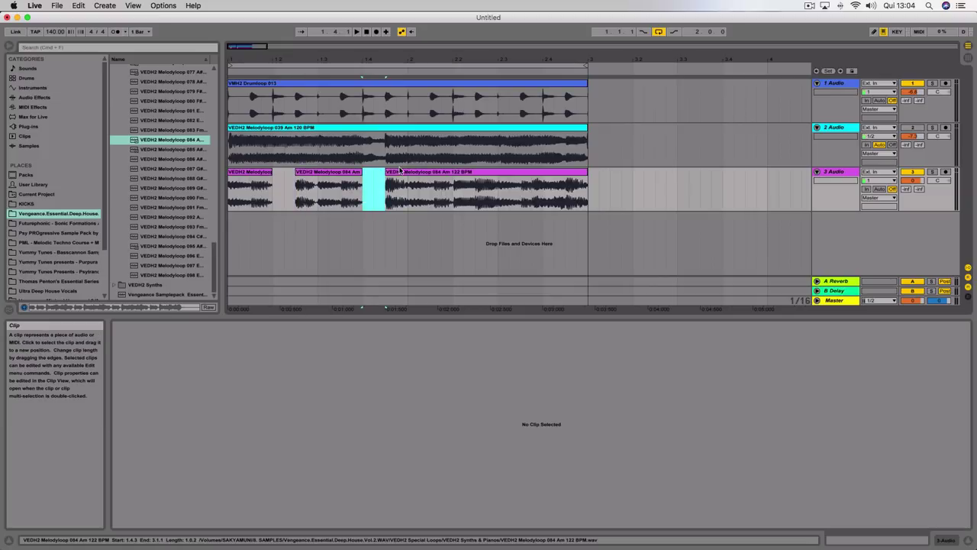
left_click_drag(312, 172, 543, 196)
key("Delete")
key("Delete")
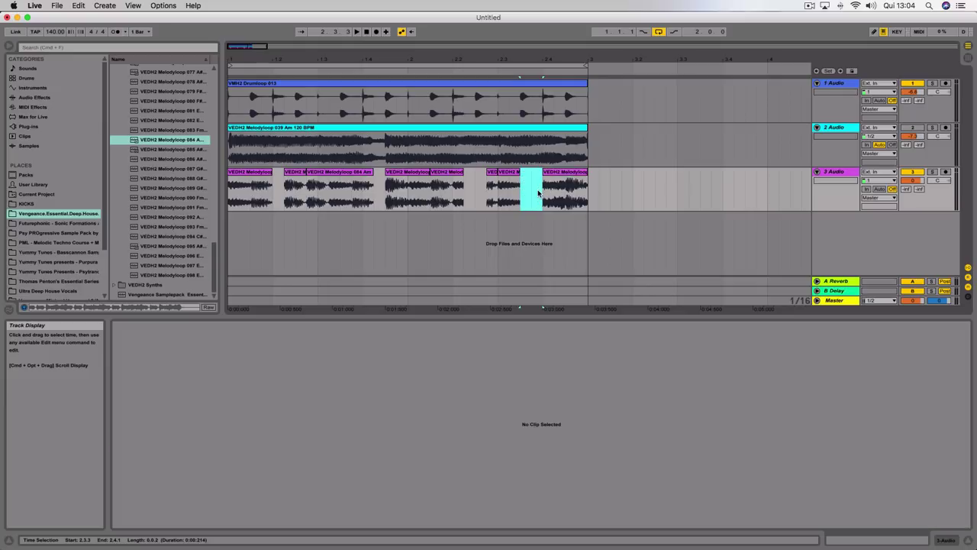
Consolidate the chopped melody pieces from 1.1.1 to 3.1.1 on the third track into one clip
left_click(440, 191)
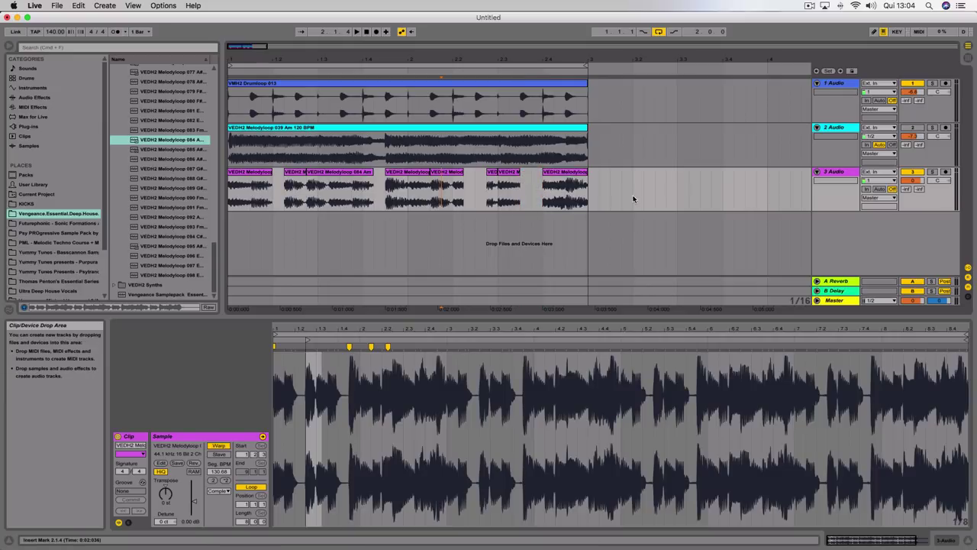
left_click_drag(580, 206, 232, 195)
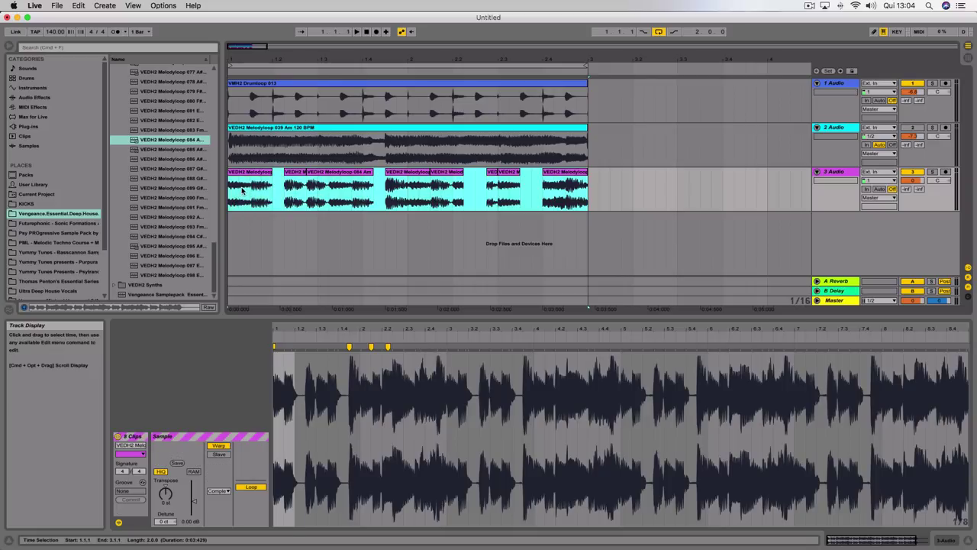
key("super+j")
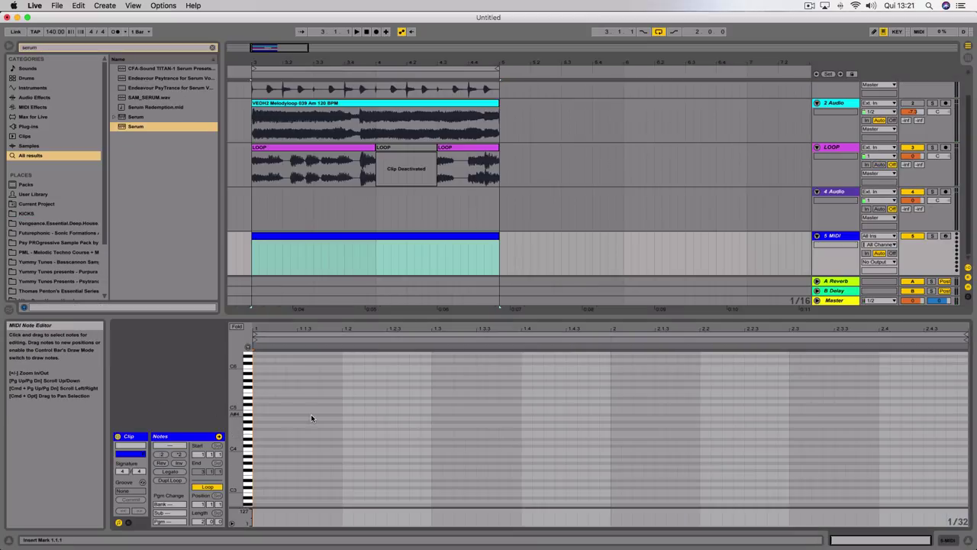
Add two short A#4 notes and one A4 note in the first bar of the empty MIDI clip
left_click(314, 415)
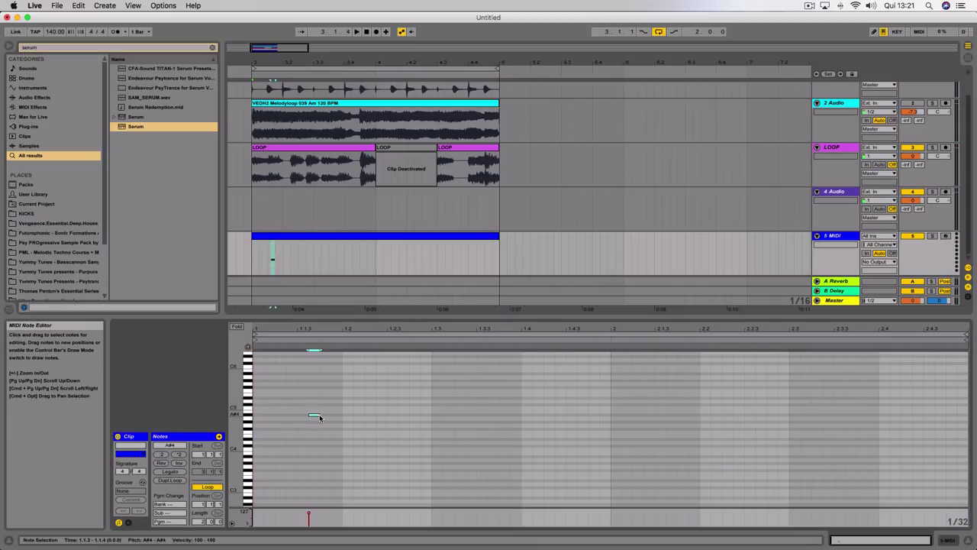
left_click(358, 415)
left_click(437, 418)
left_click(510, 382)
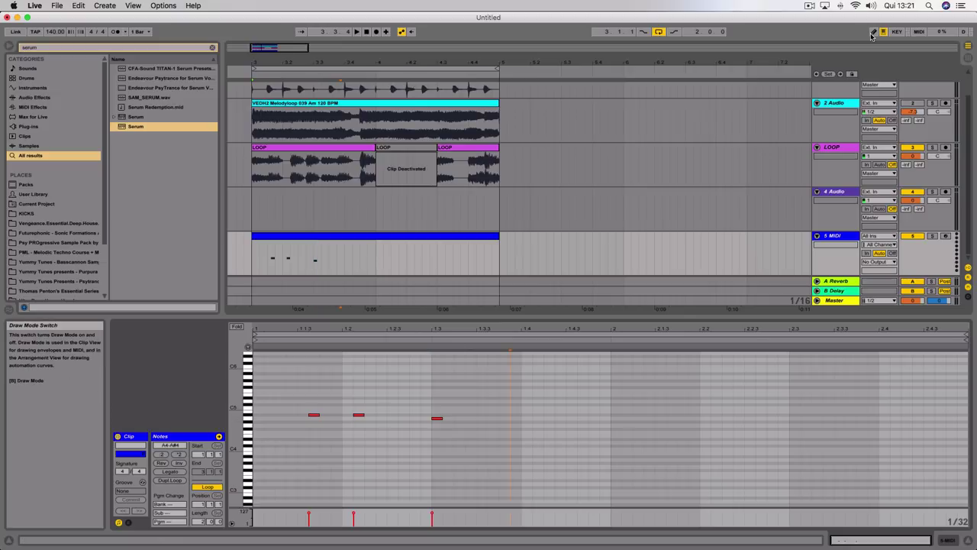
Enable Draw Mode and draw a run of D5 notes, a run of D4 notes and a single D#5 note
left_click(874, 32)
mouse_move(314, 400)
left_mouse_down()
mouse_move(447, 379)
mouse_move(574, 379)
mouse_move(382, 397)
mouse_move(489, 400)
mouse_move(527, 413)
left_mouse_up()
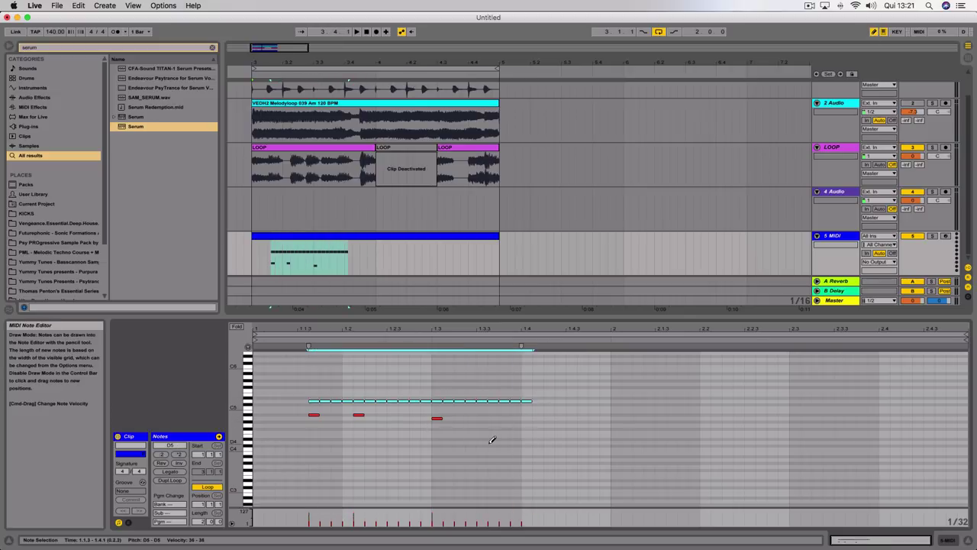
mouse_move(493, 442)
left_mouse_down()
mouse_move(584, 402)
mouse_move(601, 409)
left_mouse_up()
left_click(627, 397)
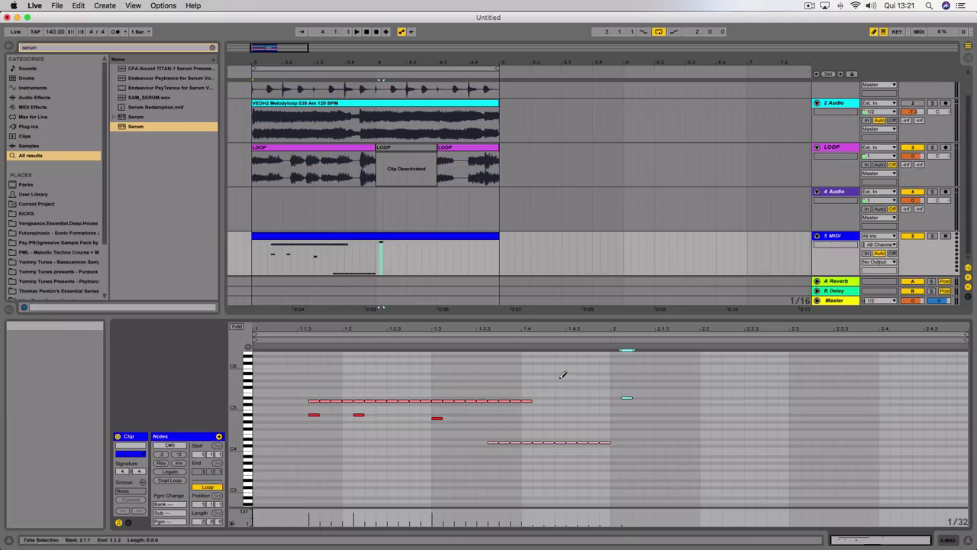
Draw runs of short high notes around A5 in the MIDI clip, and toggle Draw Mode
left_click_drag(583, 377, 661, 377)
mouse_move(482, 376)
left_mouse_down()
mouse_move(497, 207)
mouse_move(496, 443)
left_mouse_up()
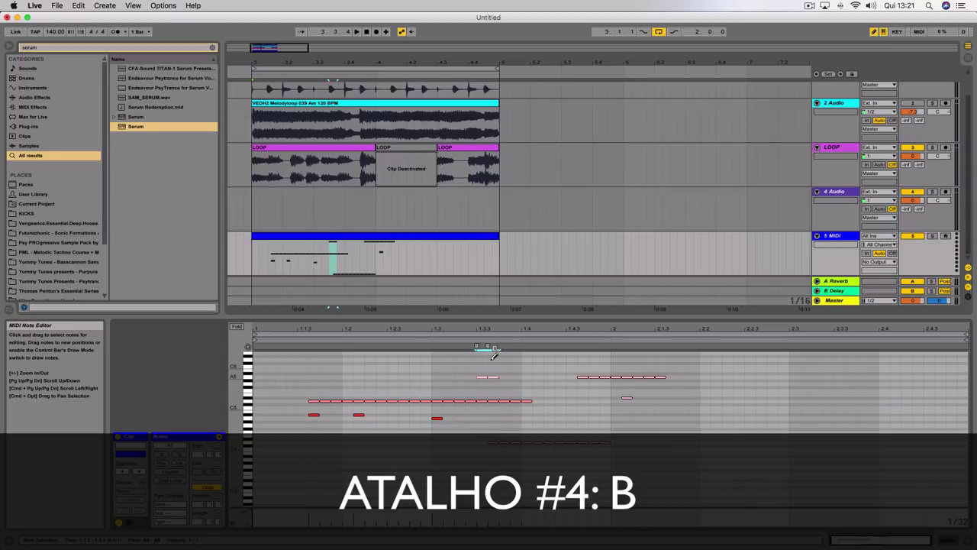
left_click_drag(492, 357, 494, 267)
left_click_drag(437, 370, 336, 370)
key("b")
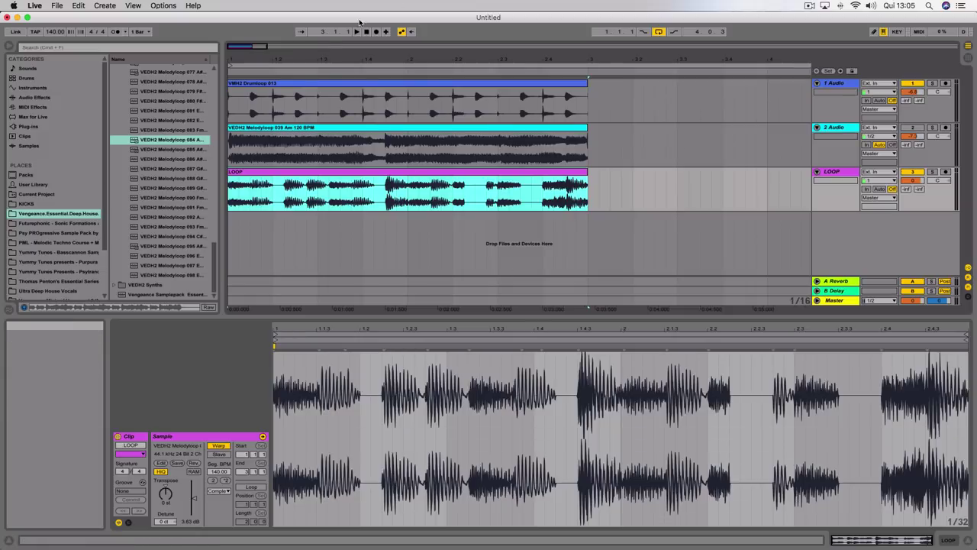
Extend the arrangement loop region manually so it ends at 5.3.2
mouse_move(302, 67)
left_mouse_down()
mouse_move(405, 67)
mouse_move(304, 68)
left_mouse_up()
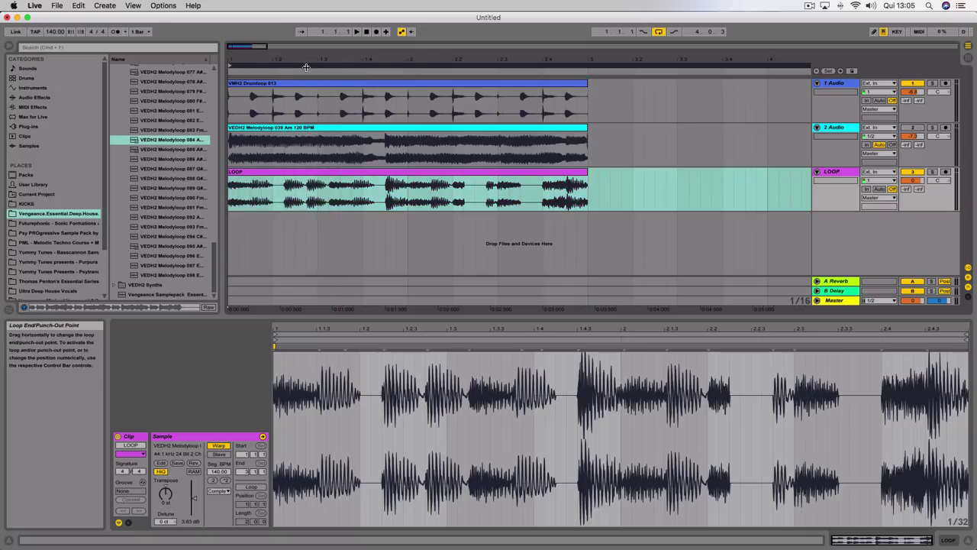
left_click_drag(662, 59, 662, 36)
mouse_move(746, 66)
left_mouse_down()
mouse_move(475, 67)
mouse_move(793, 68)
left_mouse_up()
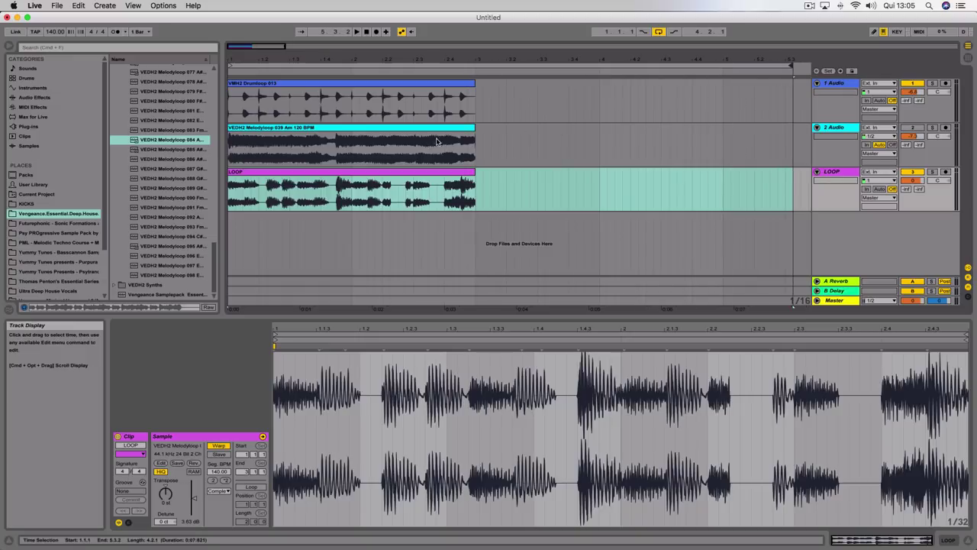
Select the whole LOOP clip and set the arrangement loop to that two-bar selection
left_click(457, 173)
left_click(463, 191)
left_click_drag(478, 185, 225, 185)
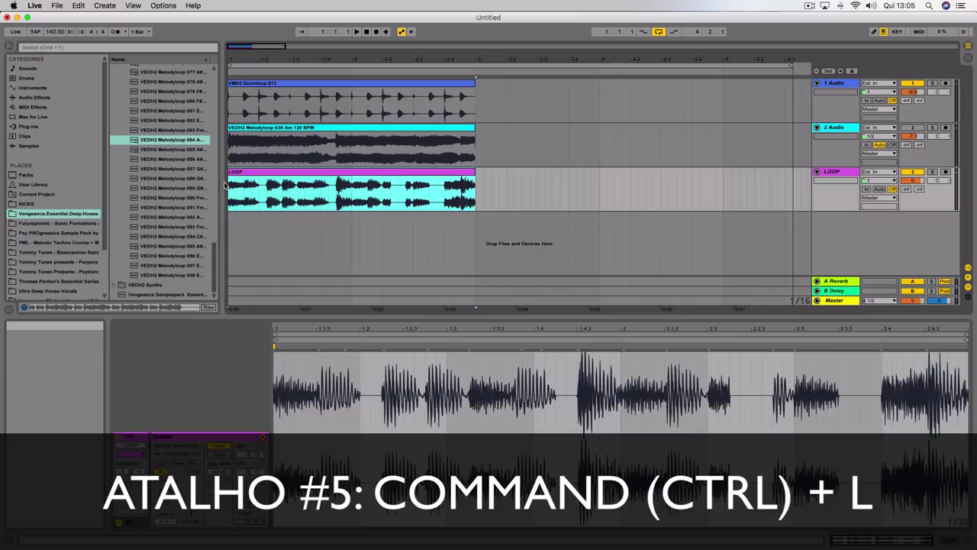
key("super+l")
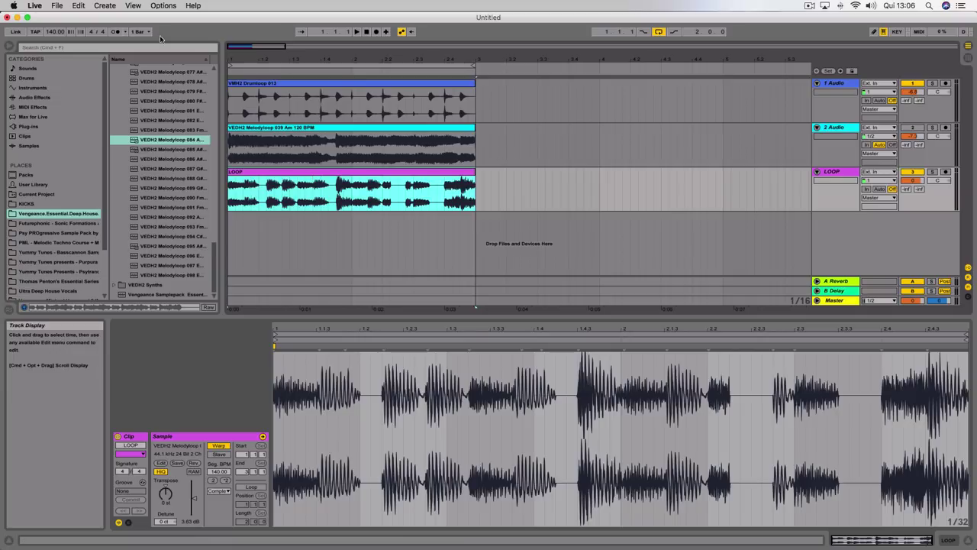
Search the whole browser for "serum"
left_click(86, 48)
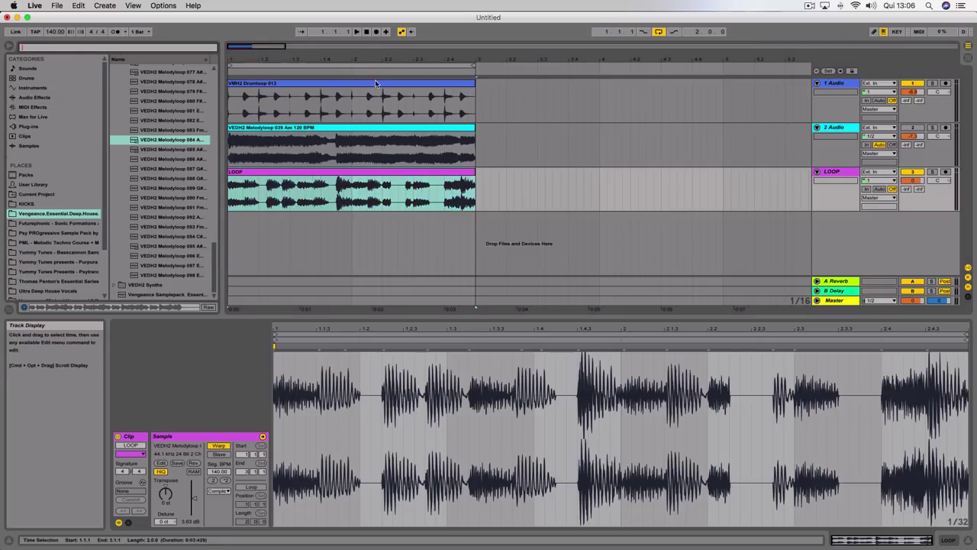
left_click(29, 145)
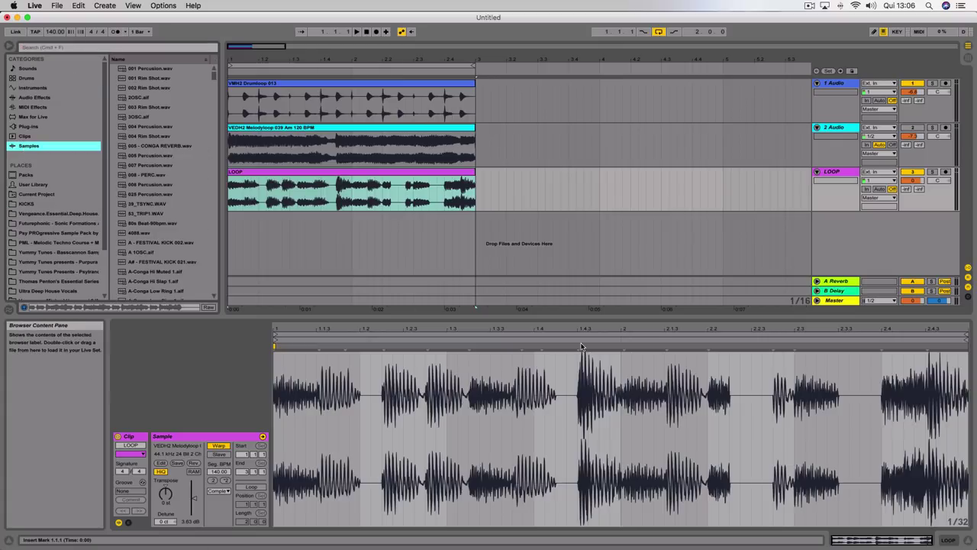
key("cmd+f")
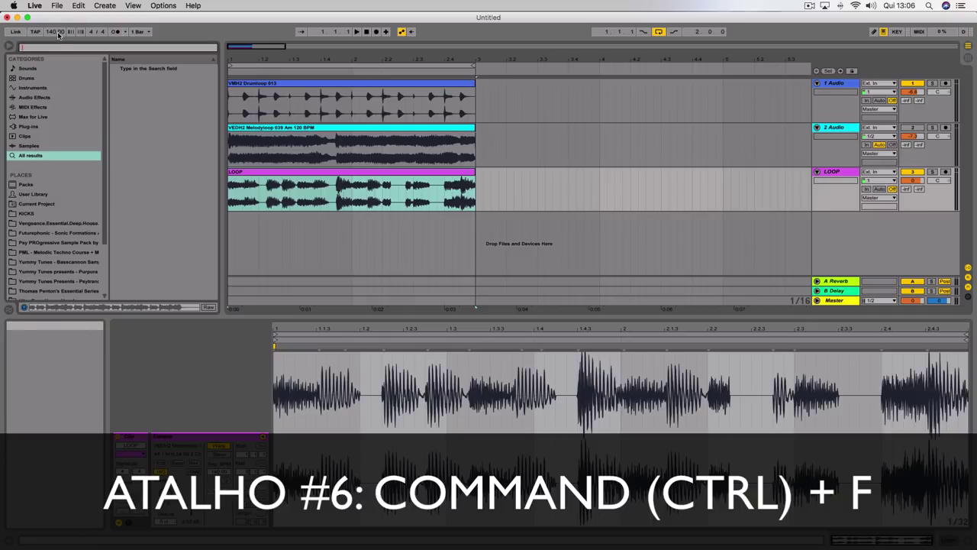
type("serum")
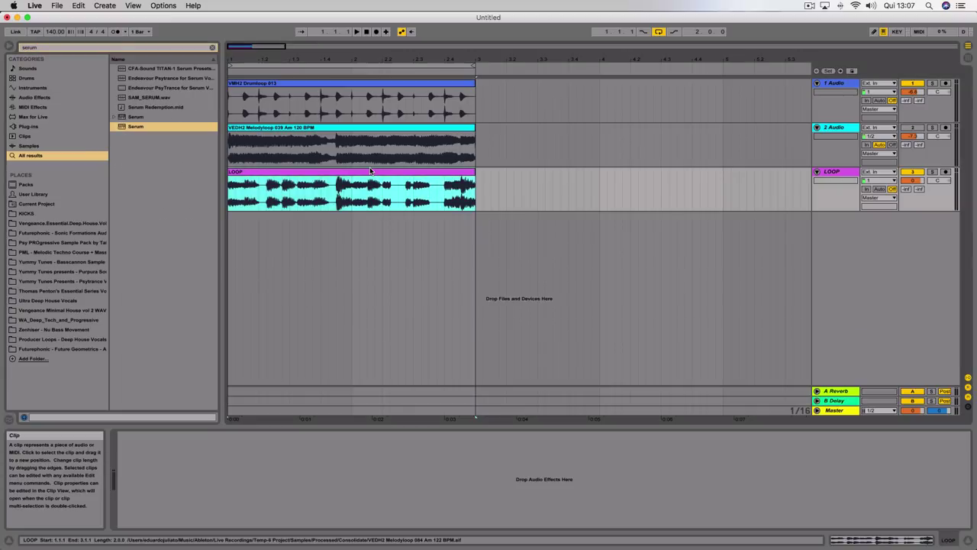
Insert a new audio track below the LOOP track
right_click(834, 232)
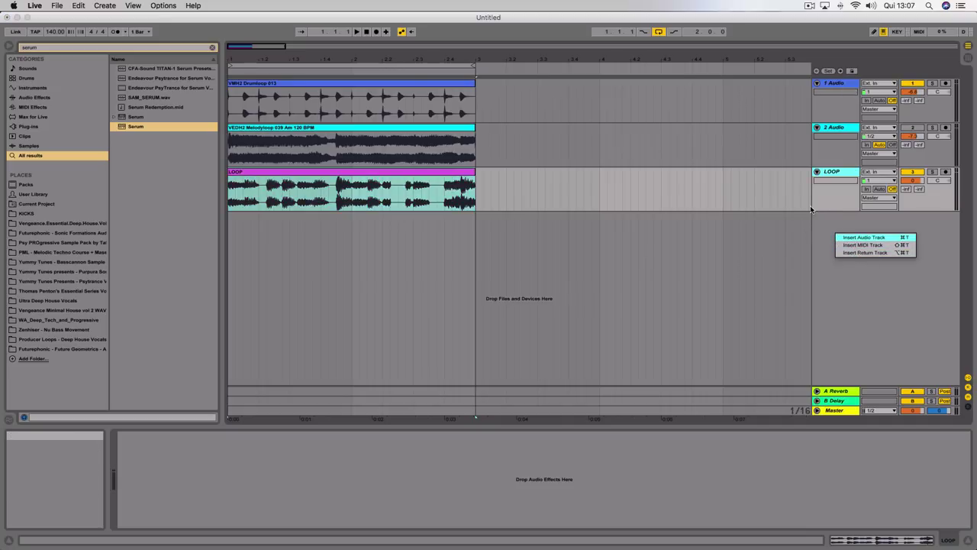
left_click(819, 218)
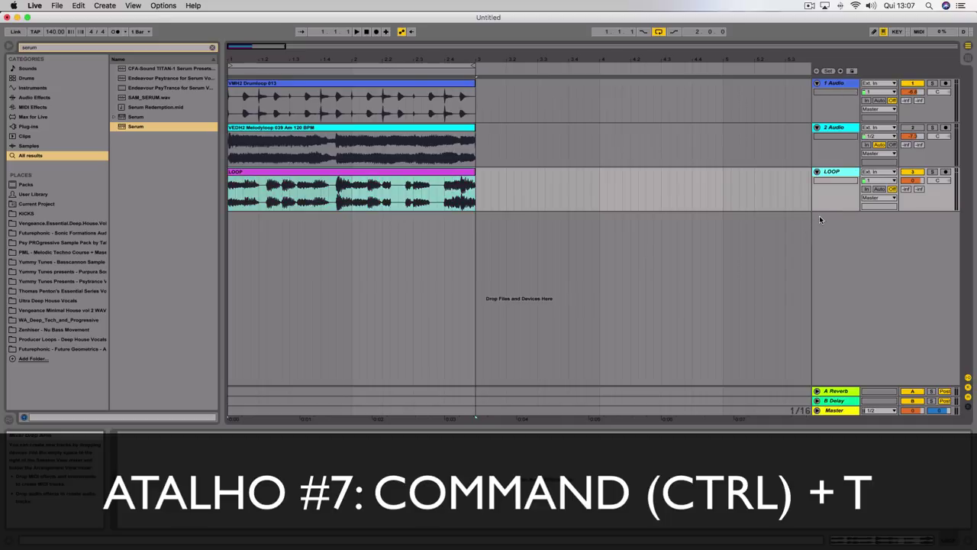
key("super+t")
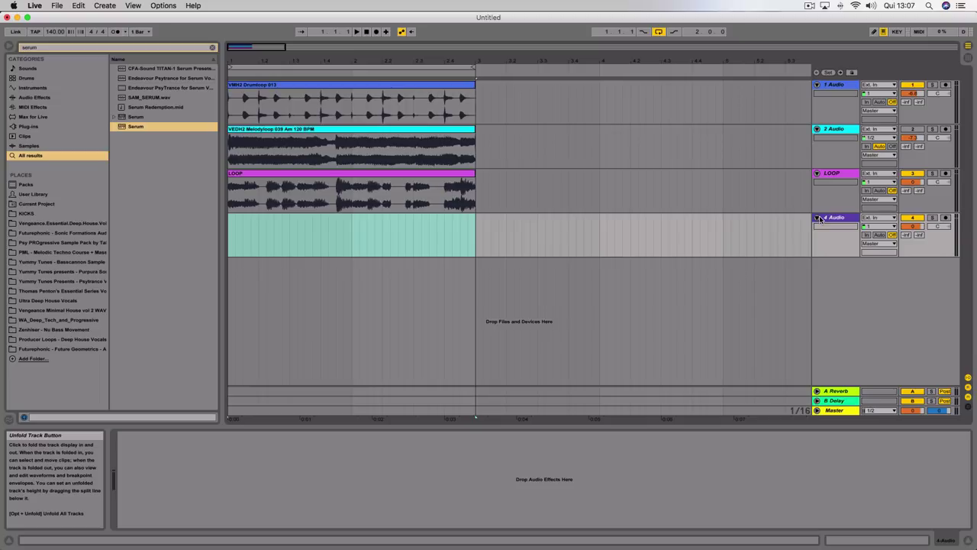
Insert a new MIDI track below the 4 Audio track
right_click(821, 277)
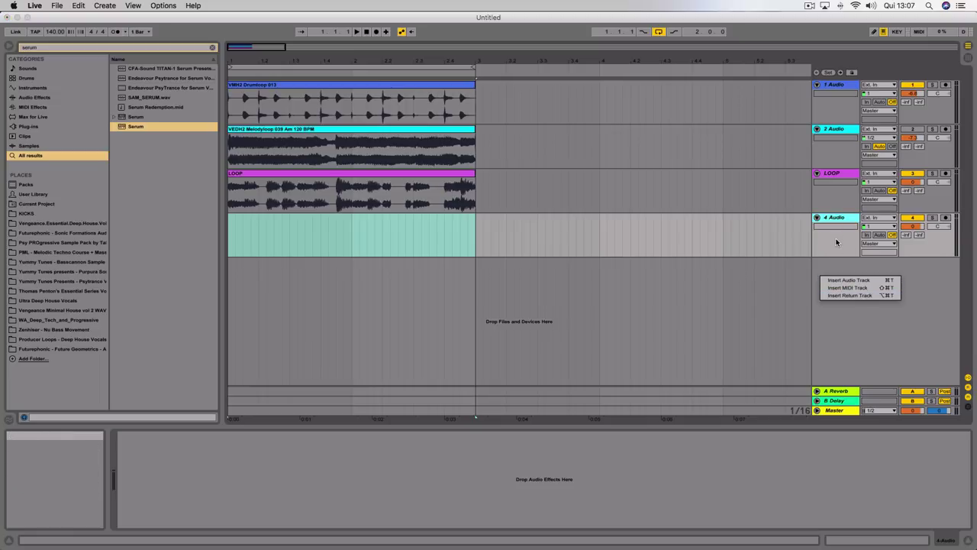
left_click(835, 268)
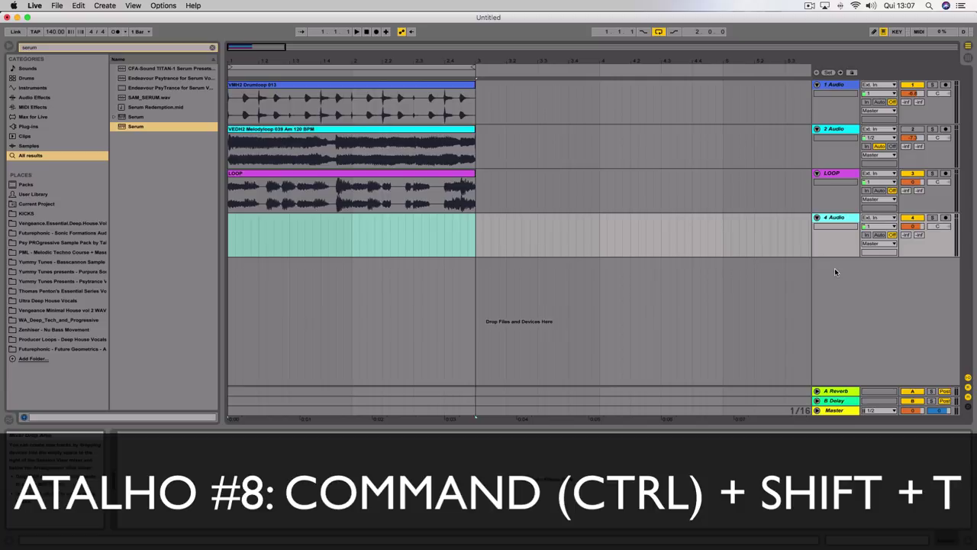
key("super+shift+t")
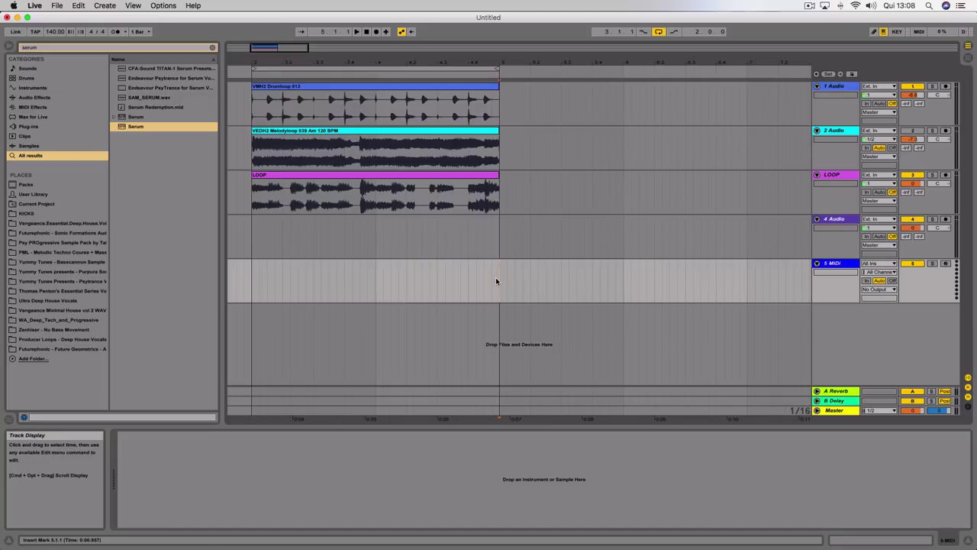
Insert an empty two-bar MIDI clip on the 5 MIDI track, spanning bar 3 to bar 5
left_click_drag(495, 281, 252, 306)
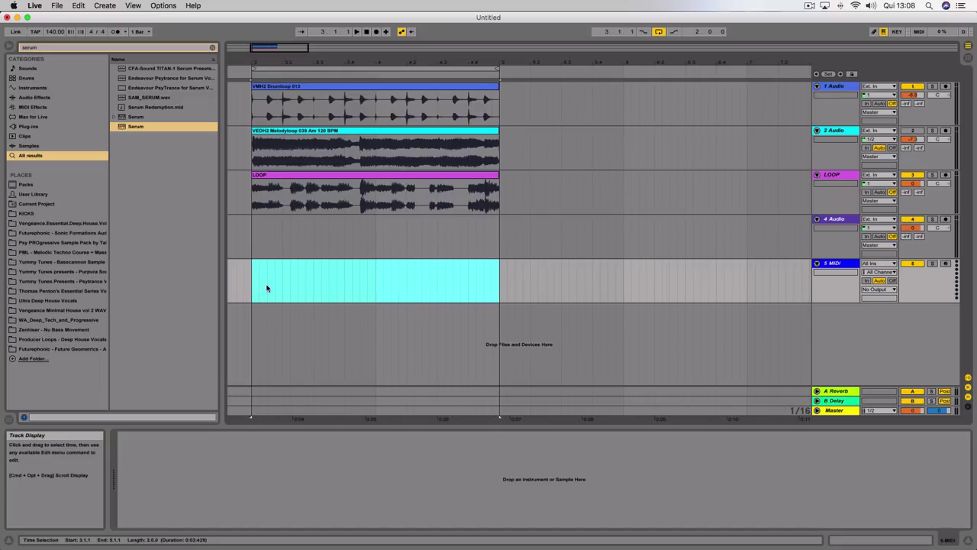
right_click(301, 274)
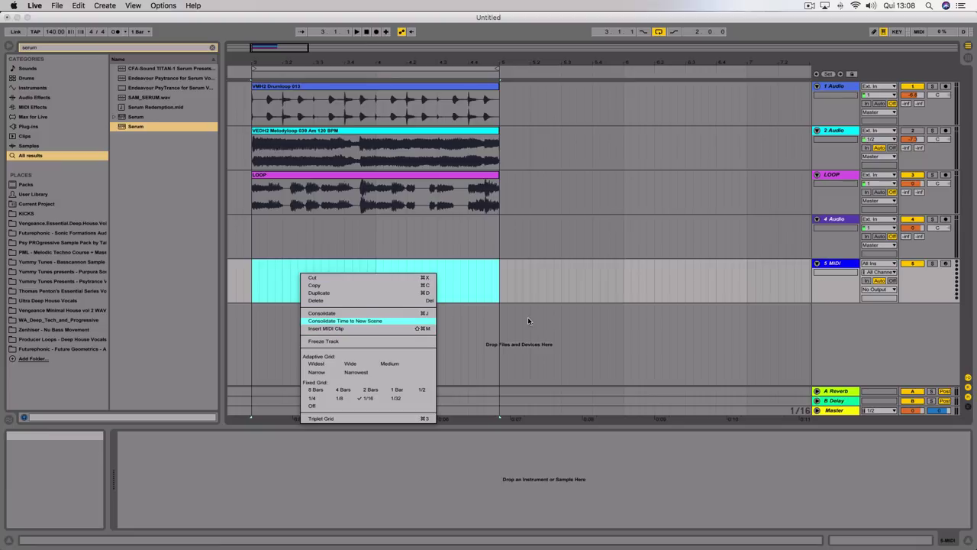
left_click(491, 326)
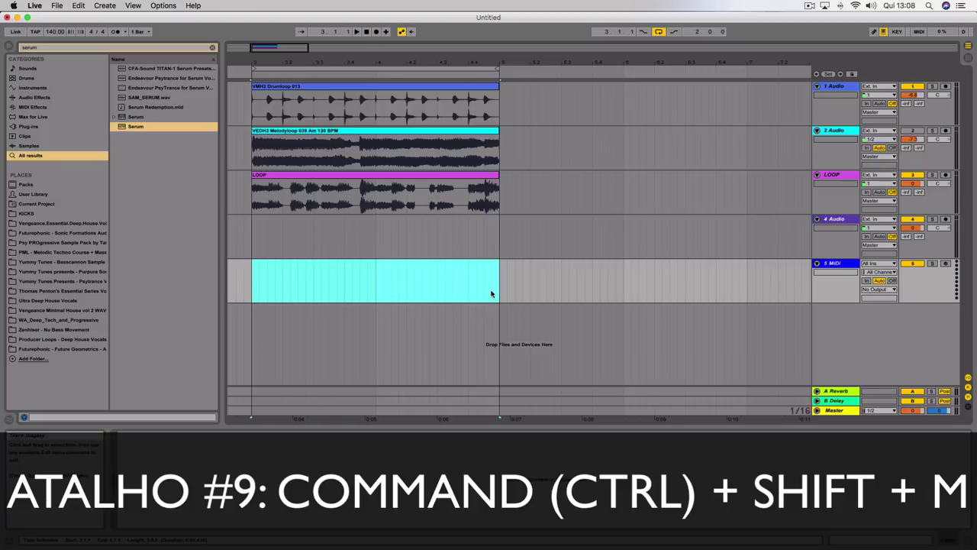
key("ctrl+shift+m")
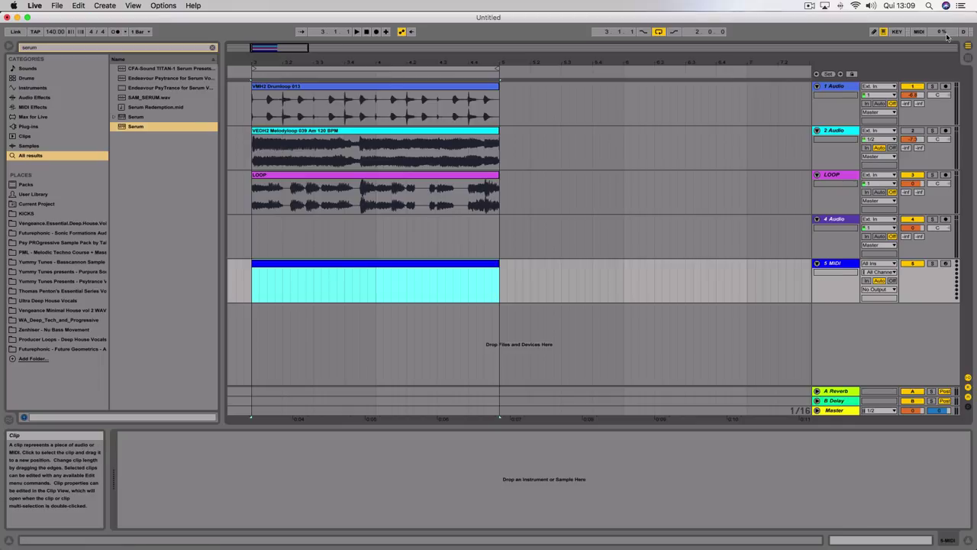
Switch back and forth between Session View and Arrangement View several times, finishing in Arrangement View
left_click(968, 52)
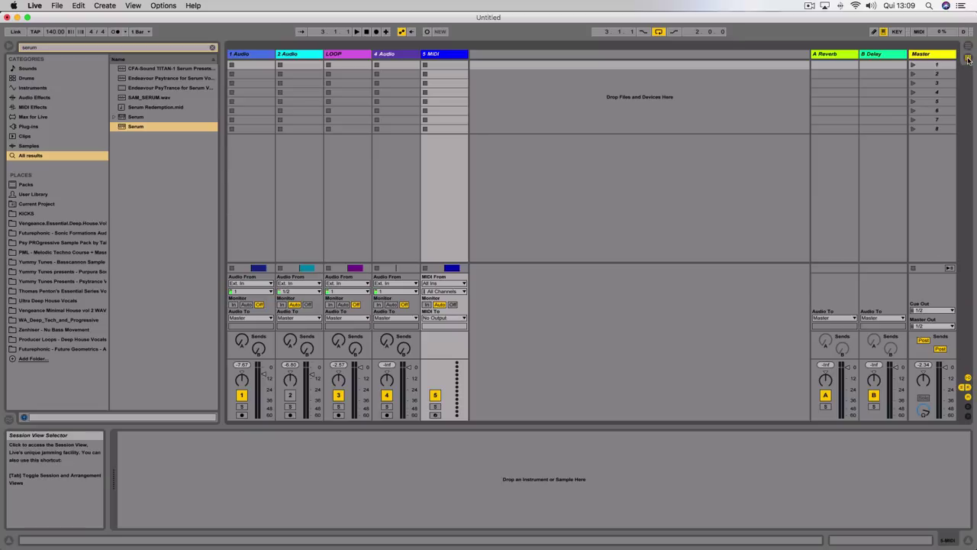
left_click(969, 47)
left_click(968, 55)
left_click(968, 48)
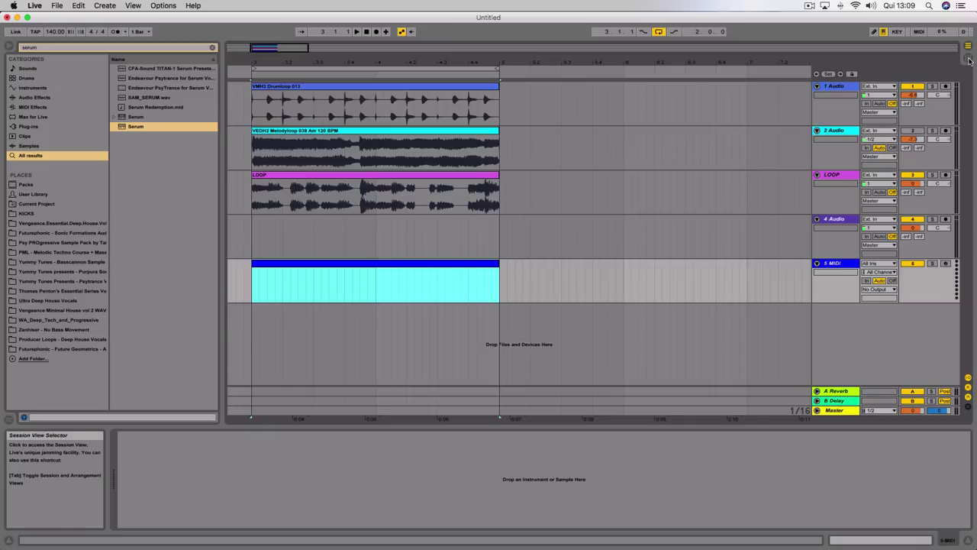
left_click(970, 50)
left_click(969, 49)
left_click(969, 46)
left_click(970, 46)
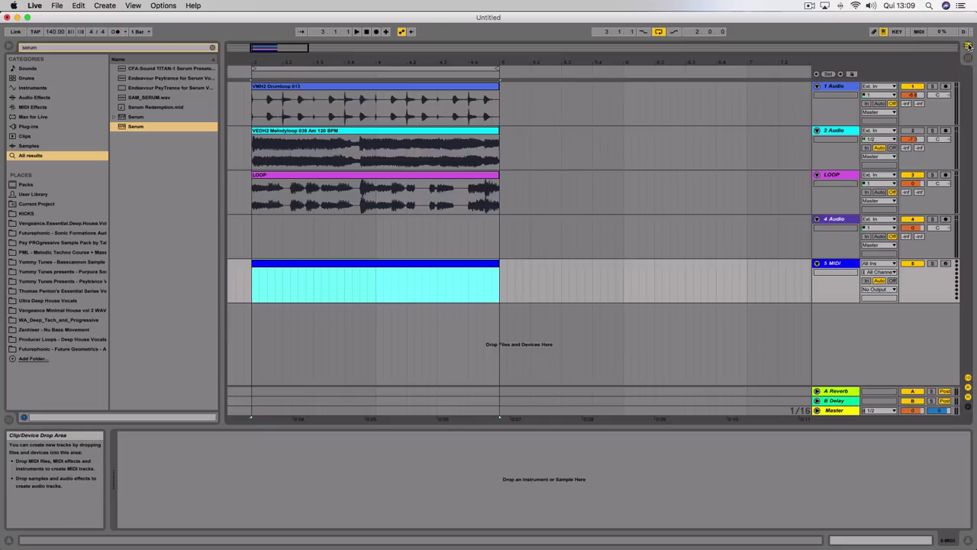
key("Tab")
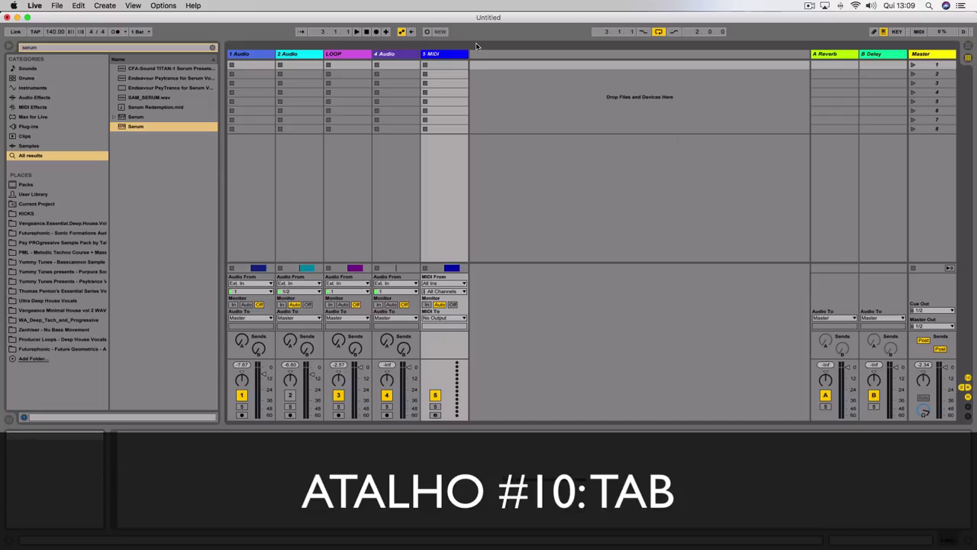
key("Tab")
key("Tab")
key("Tab")
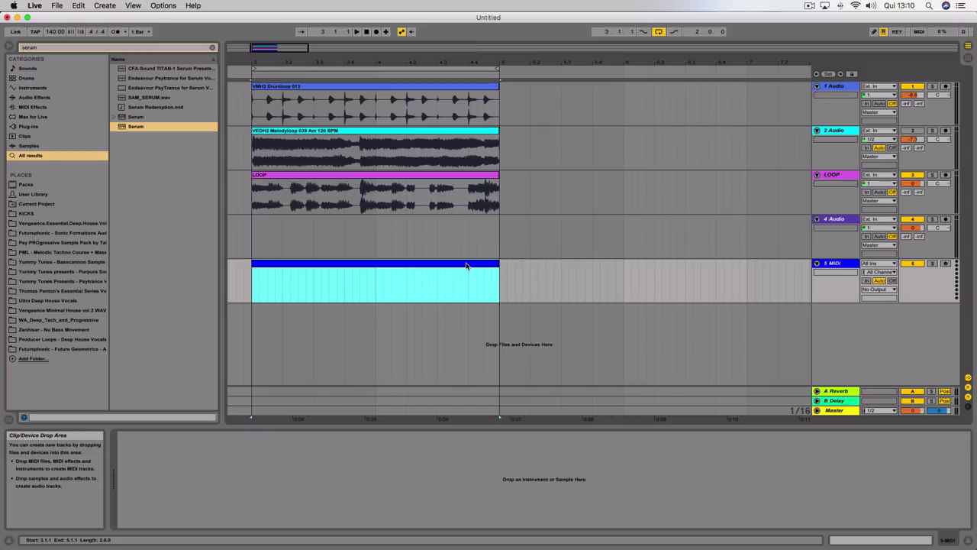
Open the Clip View of the VEDH2 Melodyloop 039 Am 120 BPM clip on the 2 Audio track
left_click(467, 266)
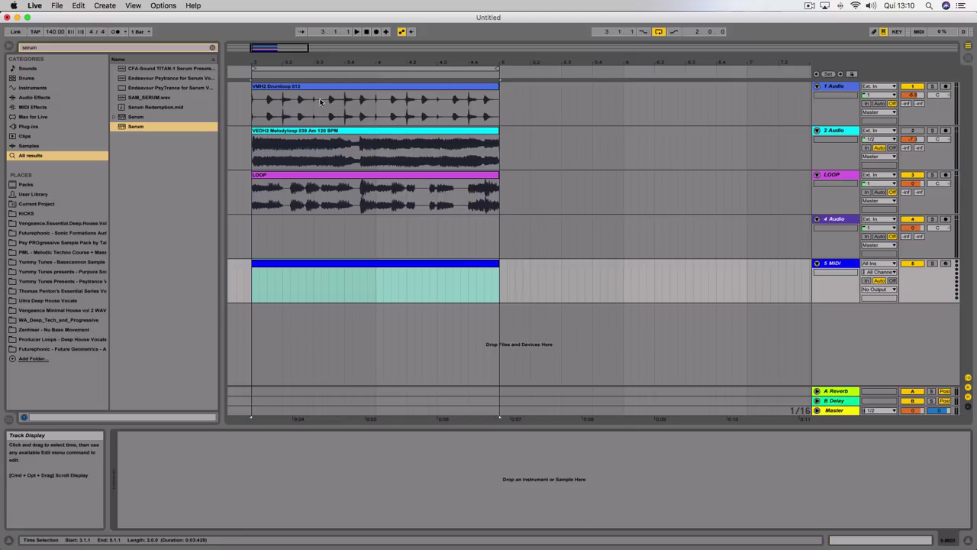
left_click(392, 130)
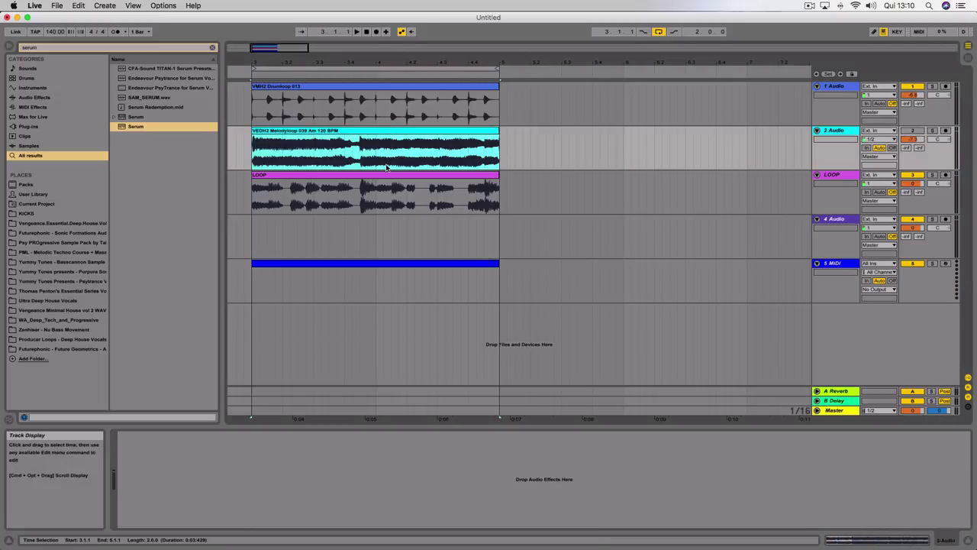
double_click(388, 130)
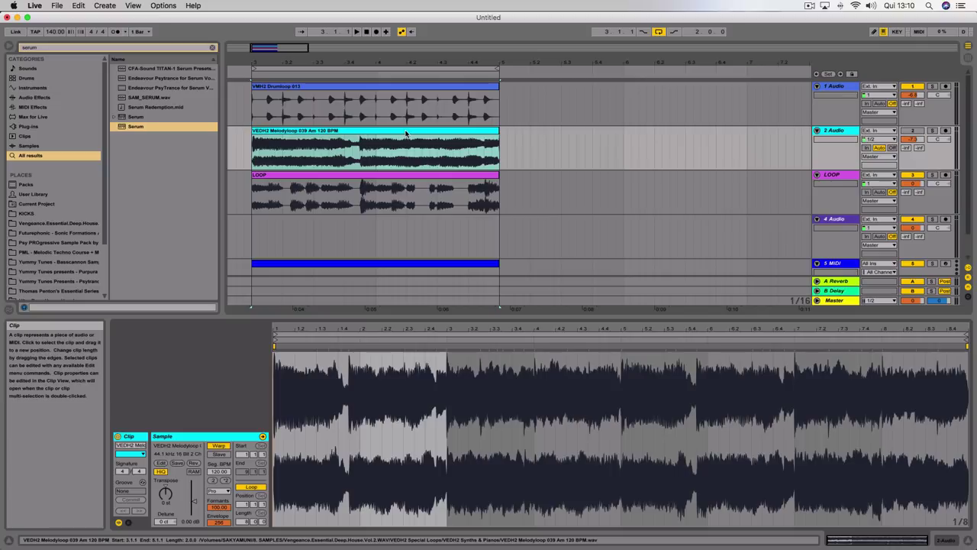
Alternate the detail area between the 2 Audio track's device chain and the Melodyloop clip's waveform
left_click(950, 540)
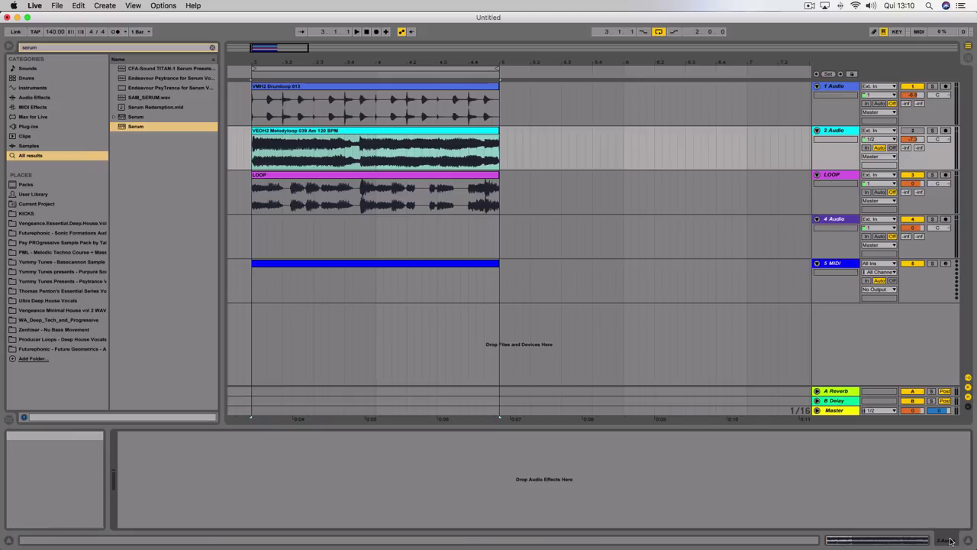
left_click(939, 540)
left_click(925, 540)
left_click(925, 540)
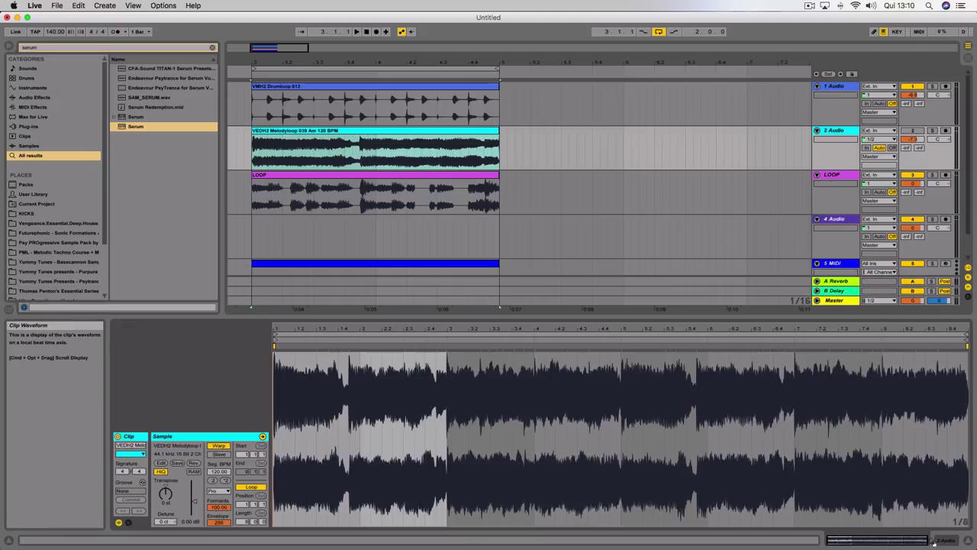
left_click(933, 540)
left_click(942, 542)
left_click(950, 544)
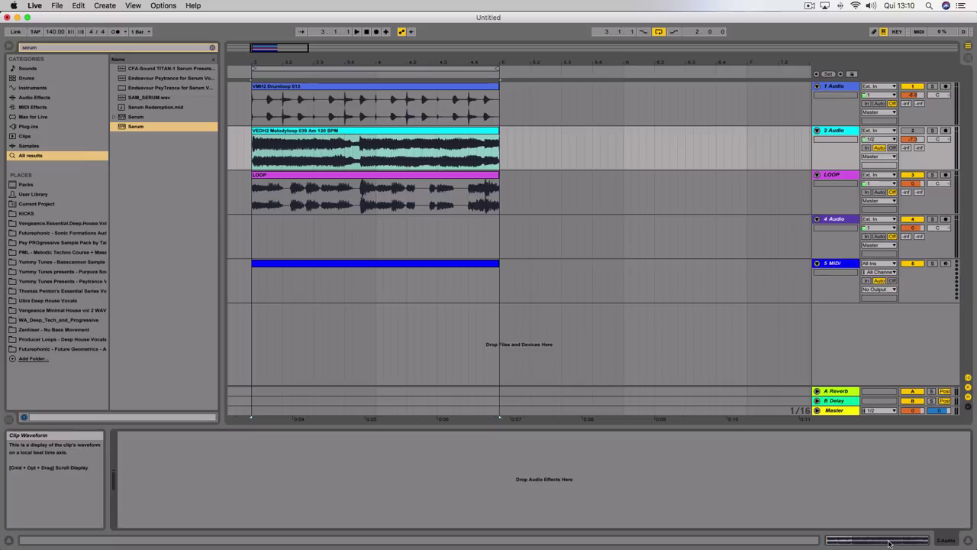
key("shift+Tab")
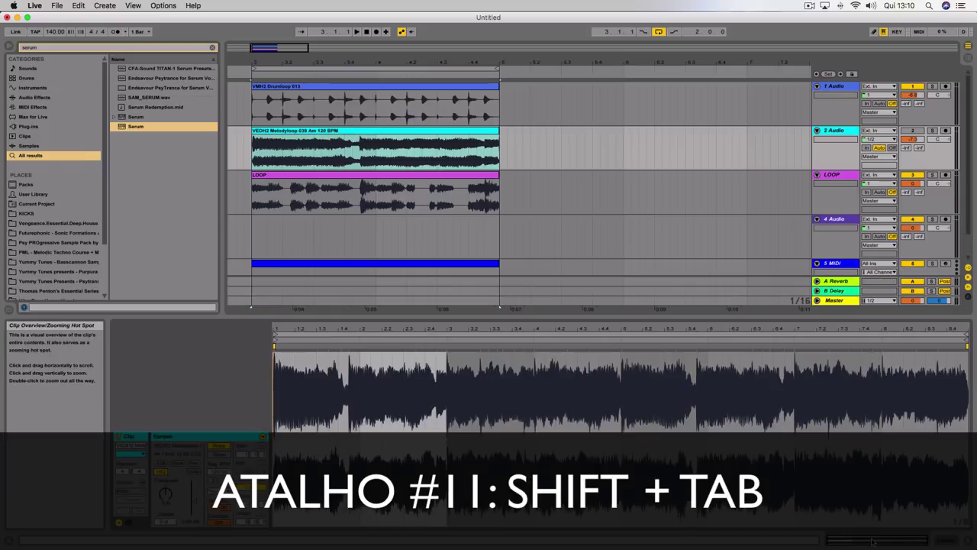
key("shift+Tab")
key("shift+Tab")
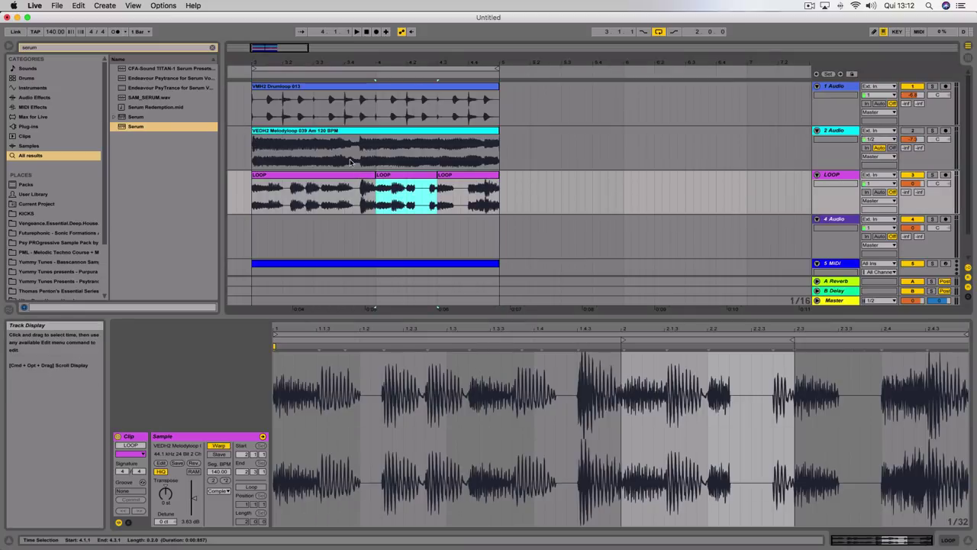
Deactivate the middle LOOP clip segment, from 4.1.1 to 4.3.1, on the LOOP track
left_click(410, 177)
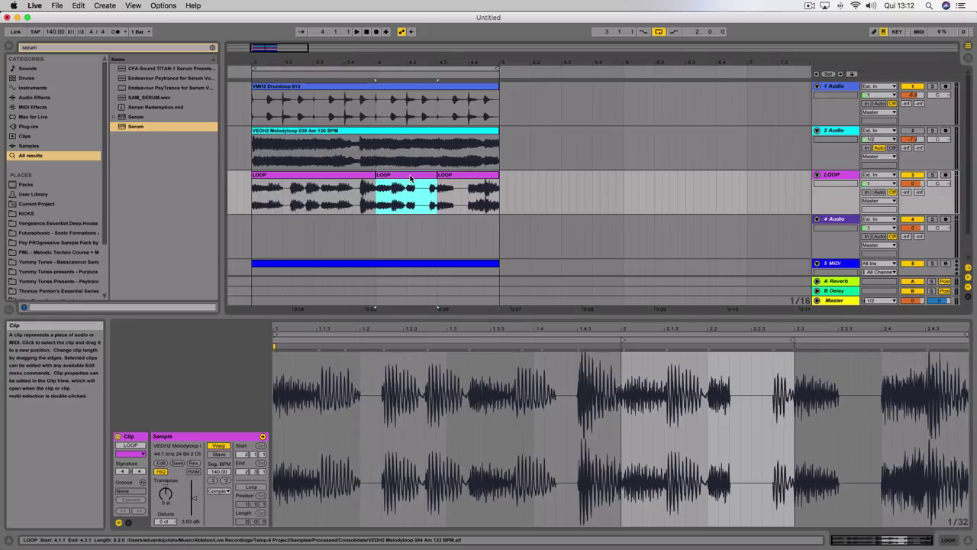
left_click(328, 176)
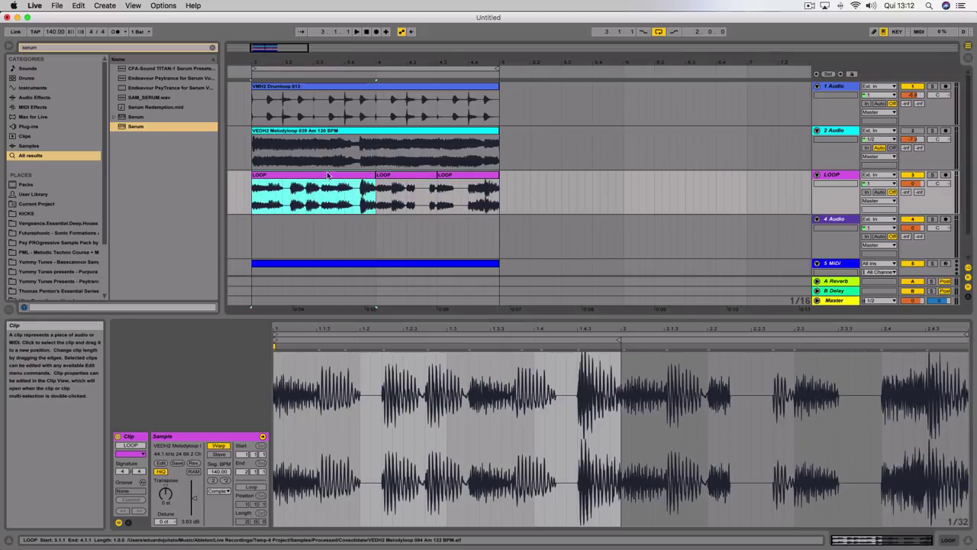
left_click(389, 177)
left_click(463, 177)
left_click(400, 176)
left_click(351, 178)
left_click(412, 177)
key("0")
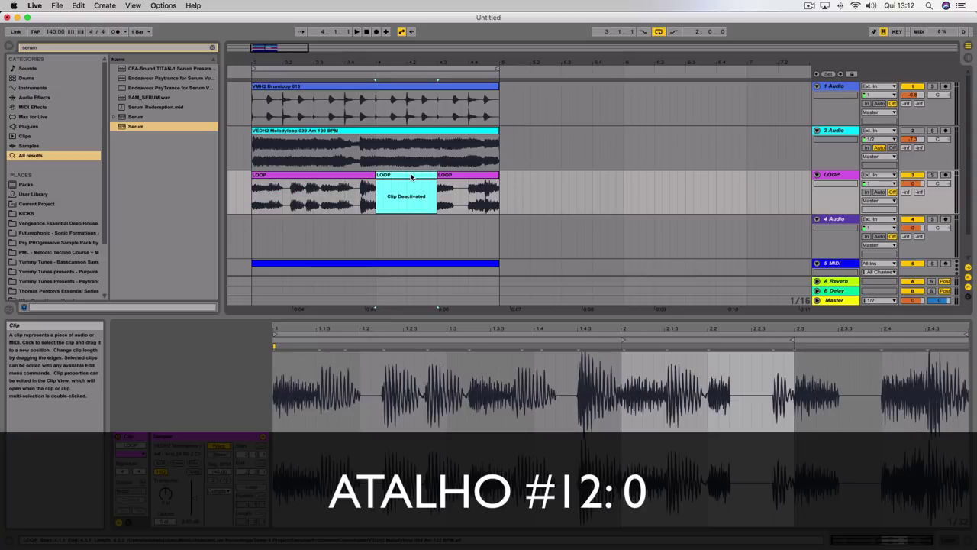
Reactivate the middle LOOP clip segment and deactivate it again
left_click(451, 178)
left_click(349, 181)
left_click(429, 179)
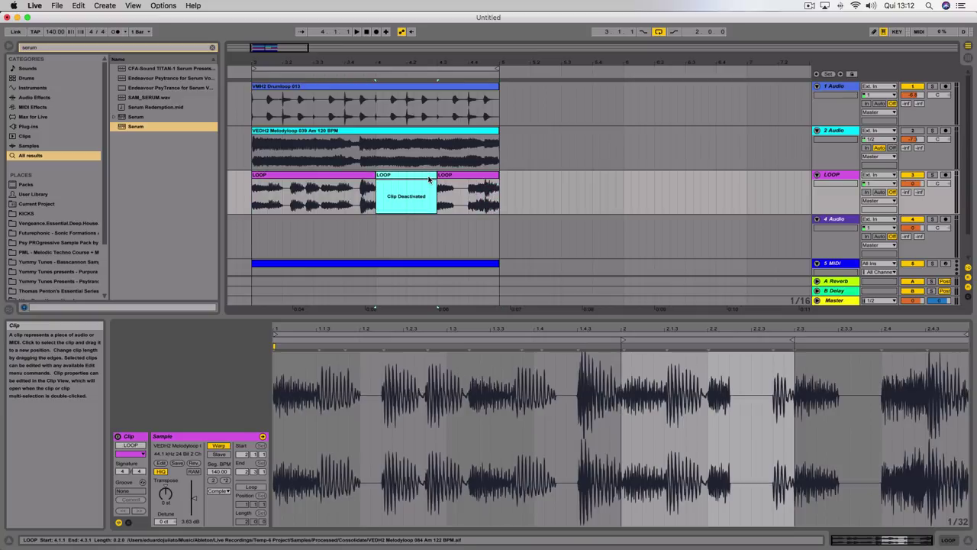
key("0")
key("0")
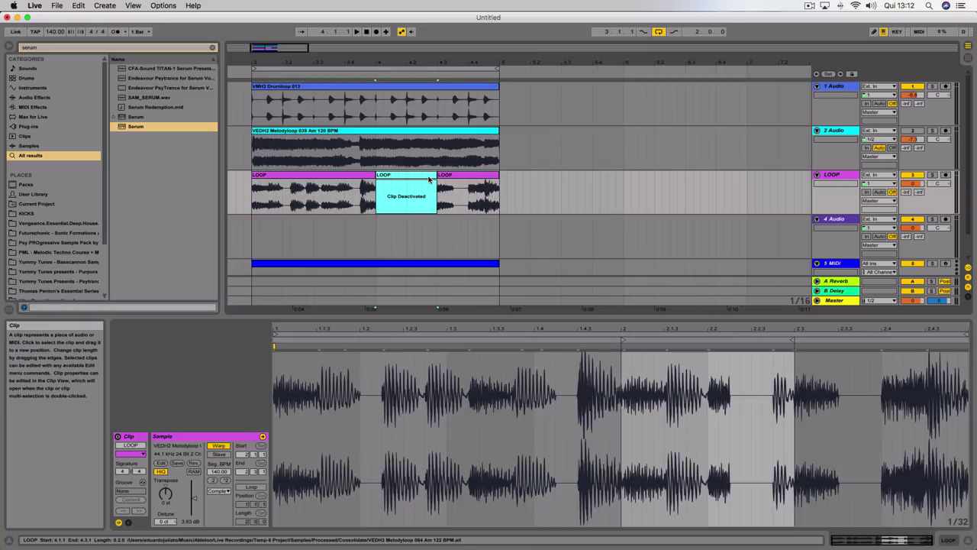